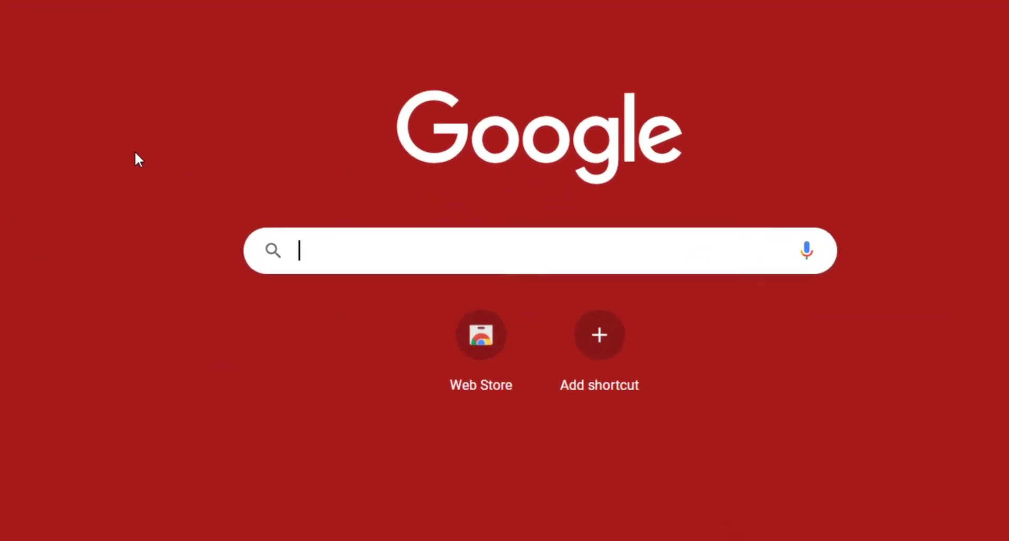
Run a Google search for 'python website'
{"action": "type", "text": "python "}
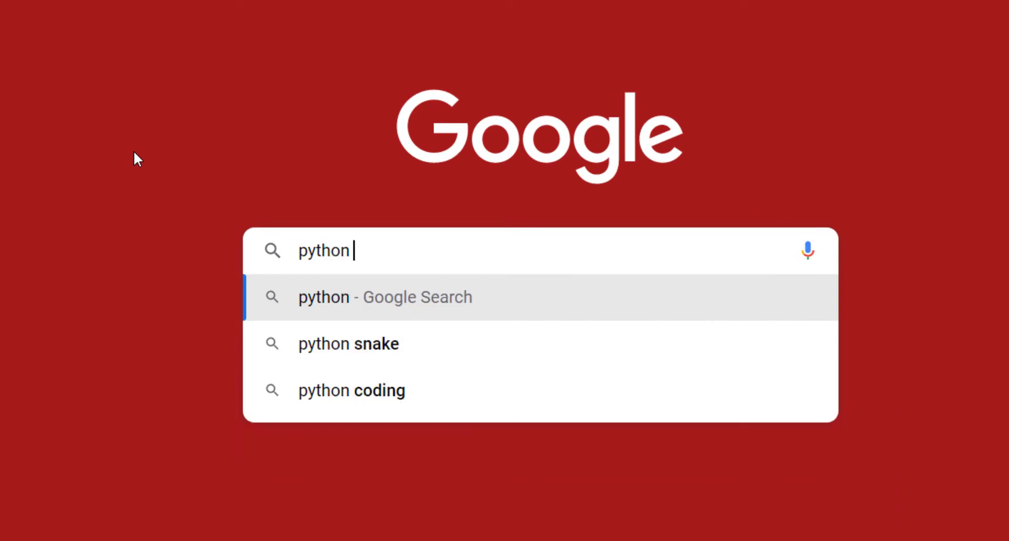
{"action": "type", "text": "website"}
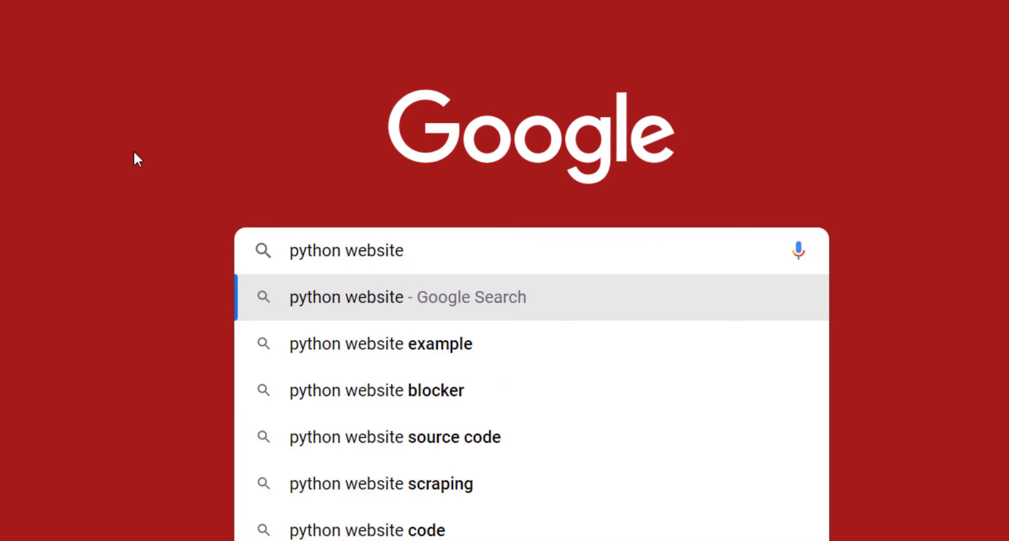
{"action": "key", "text": "Return"}
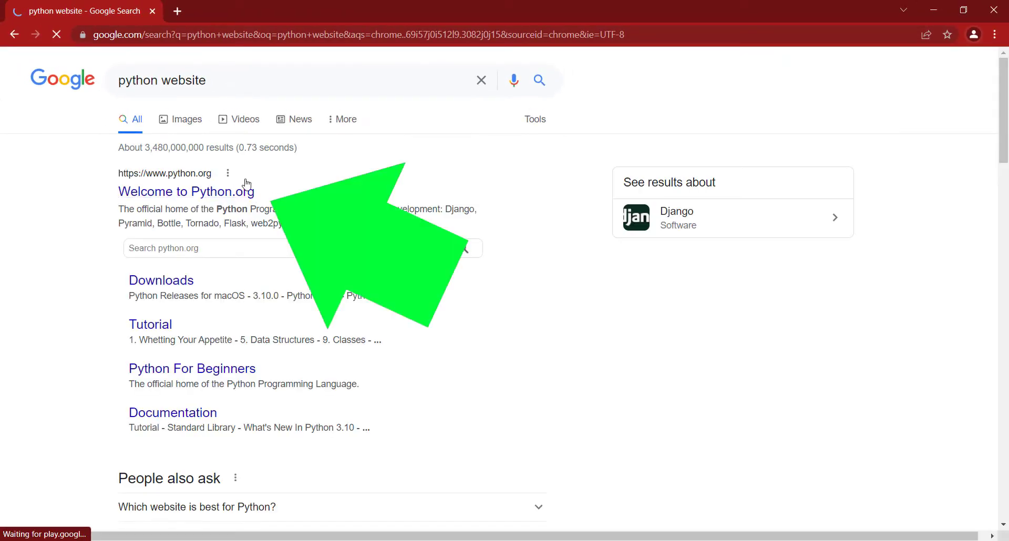
Open Python.org from the results, go to Downloads and scroll to the release list
{"action": "left_click", "coordinate": [138, 196]}
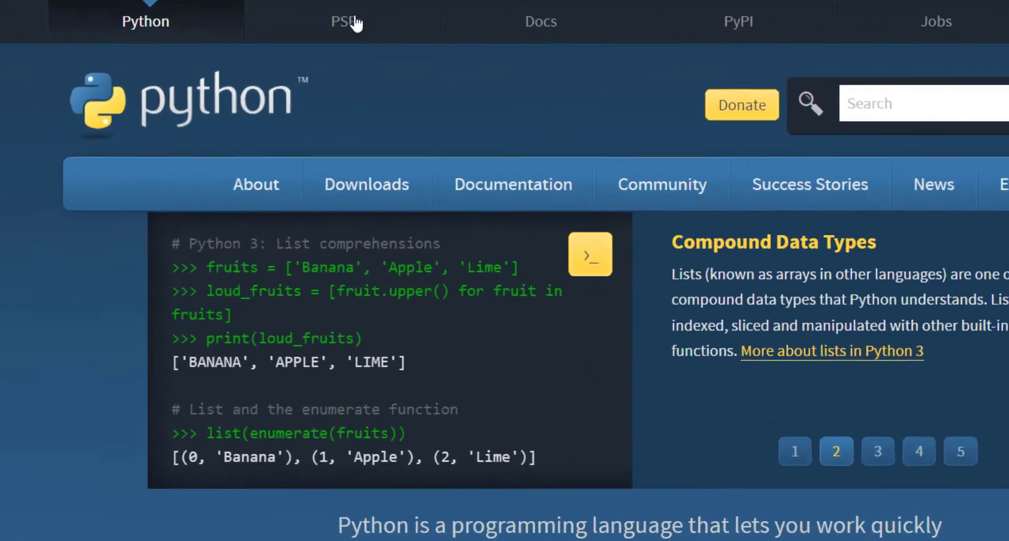
{"action": "mouse_move", "coordinate": [327, 177]}
{"action": "left_click", "coordinate": [394, 195]}
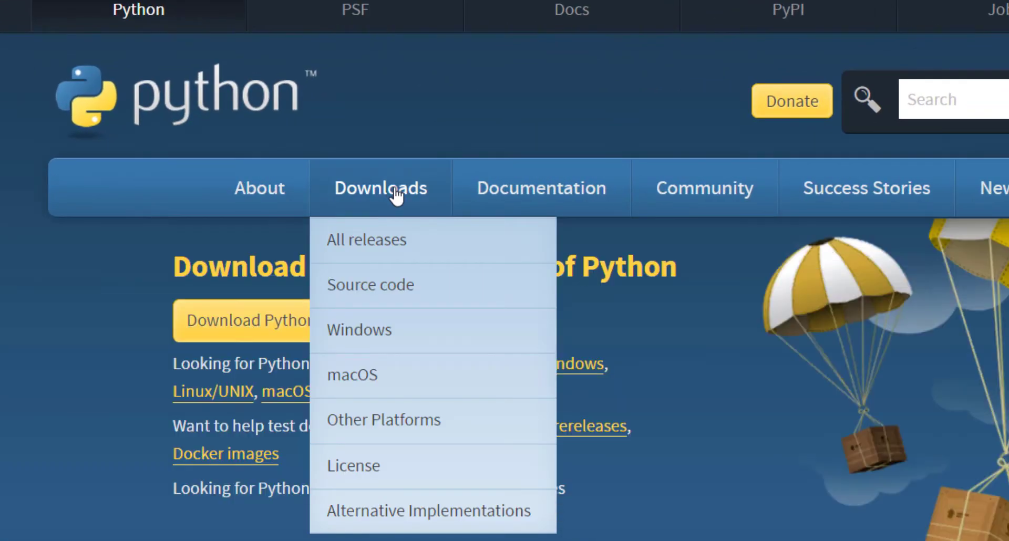
{"action": "scroll", "coordinate": [63, 155], "scroll_direction": "down", "scroll_amount": 8}
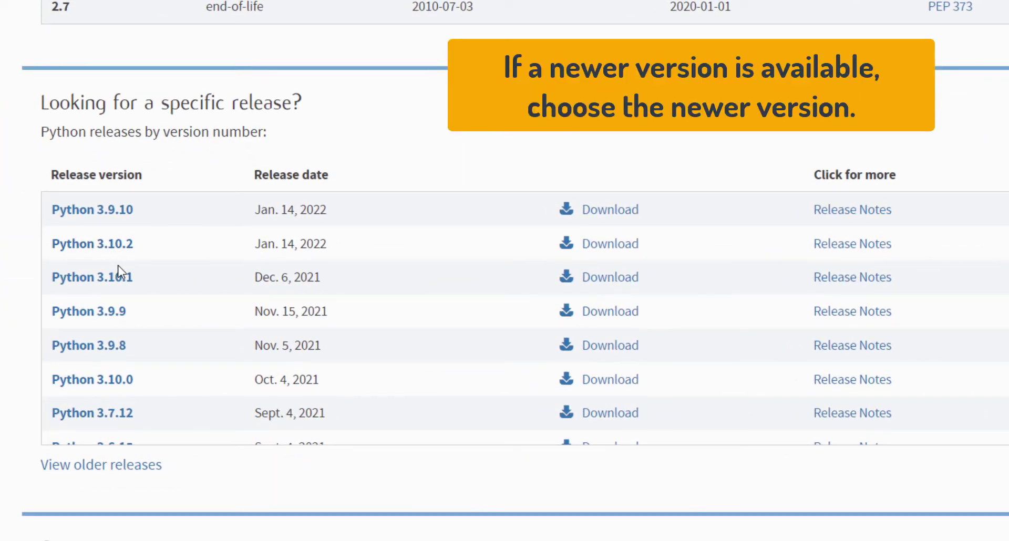
Open the Python 3.10.2 release page, download the Windows installer (64-bit) and run it
{"action": "left_click", "coordinate": [93, 246]}
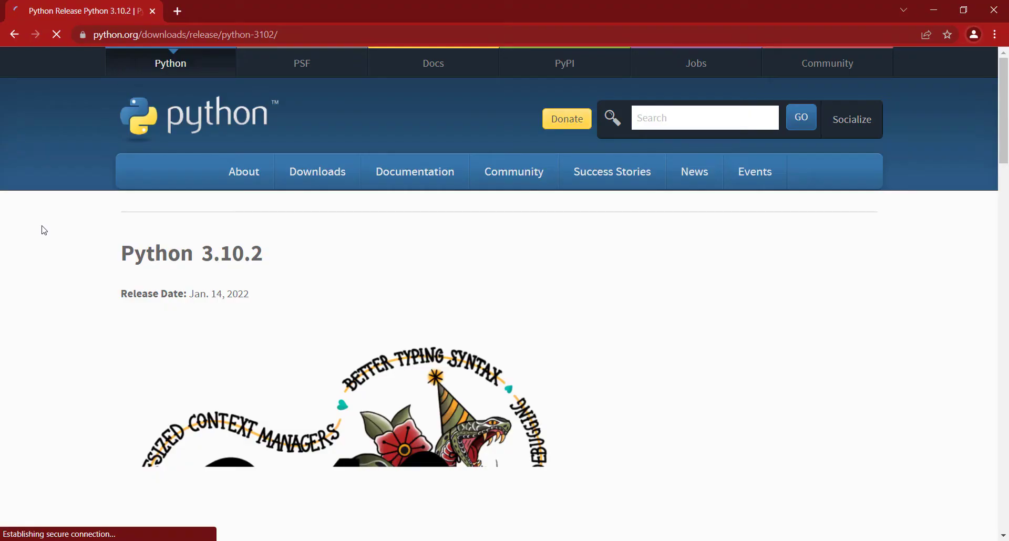
{"action": "scroll", "coordinate": [65, 223], "scroll_direction": "down", "scroll_amount": 15}
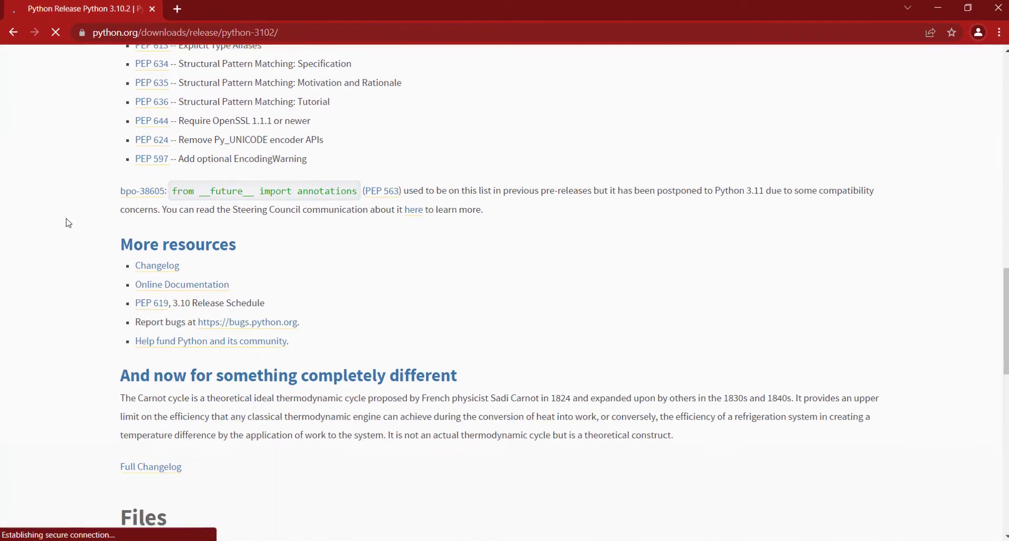
{"action": "scroll", "coordinate": [66, 223], "scroll_direction": "down", "scroll_amount": 6}
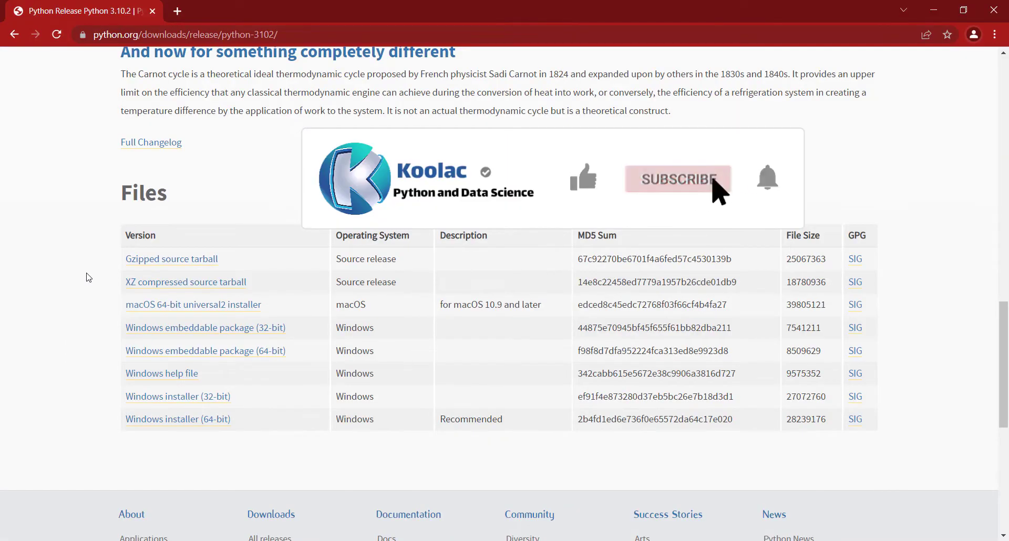
{"action": "left_click", "coordinate": [156, 423]}
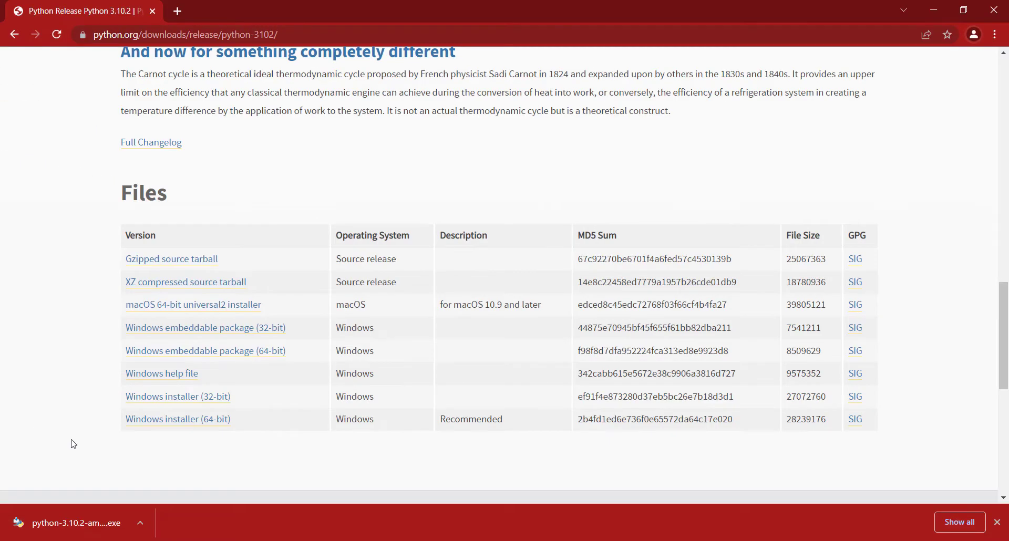
{"action": "left_click", "coordinate": [74, 523]}
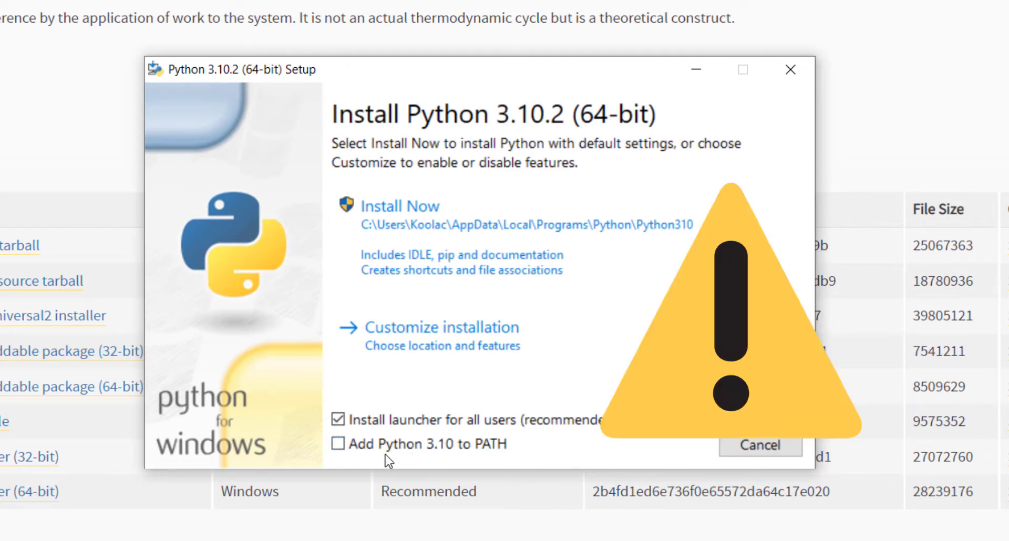
Enable 'Add Python 3.10 to PATH', choose Customize installation and keep all optional features
{"action": "left_click", "coordinate": [358, 447]}
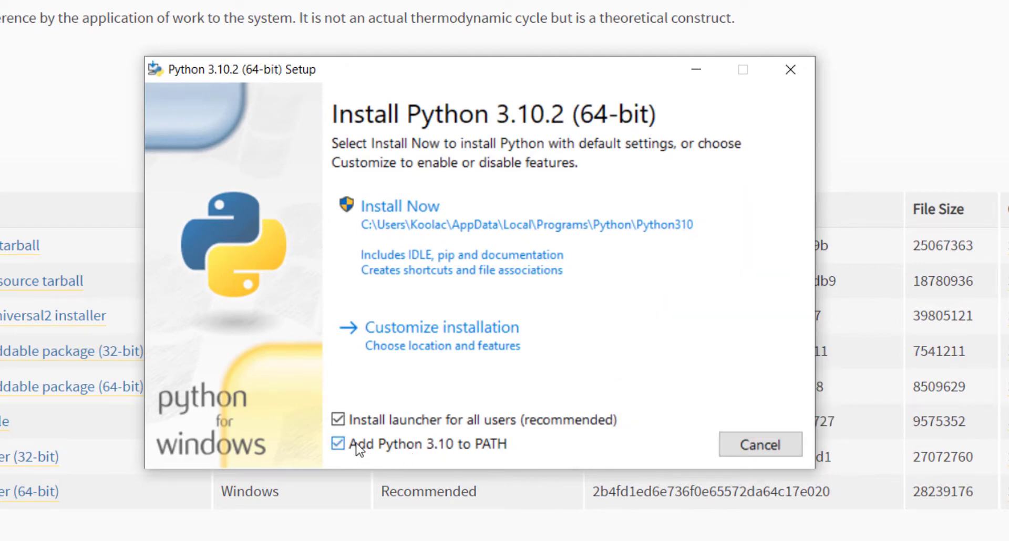
{"action": "left_click", "coordinate": [375, 347]}
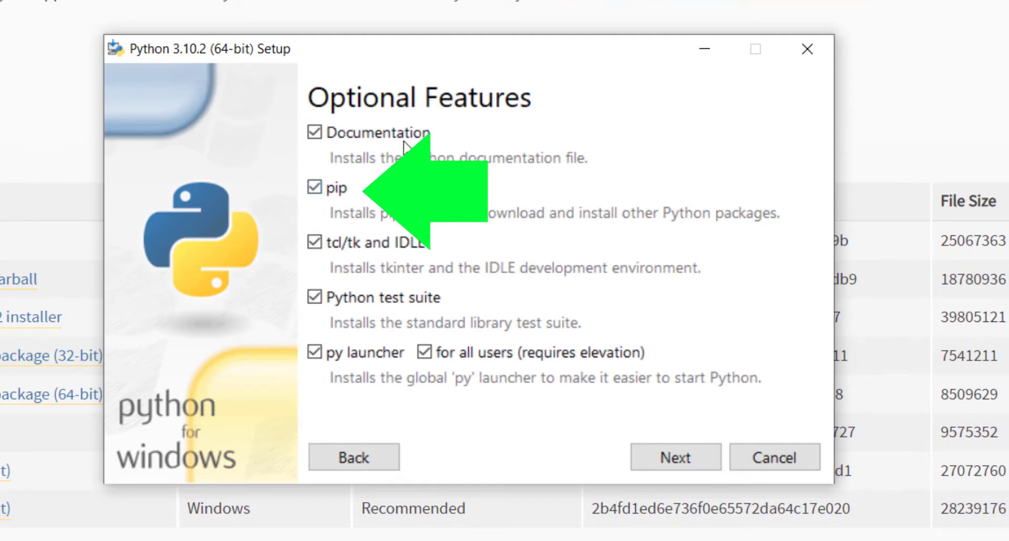
{"action": "left_click", "coordinate": [674, 459]}
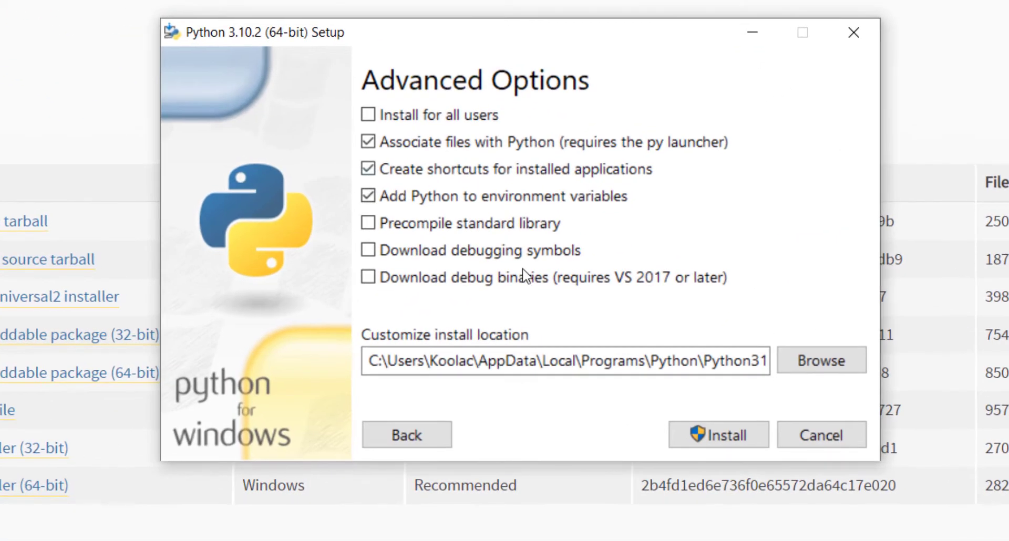
Change the install location to the Python\Python3102 folder and install Python 3.10.2
{"action": "left_click", "coordinate": [503, 357]}
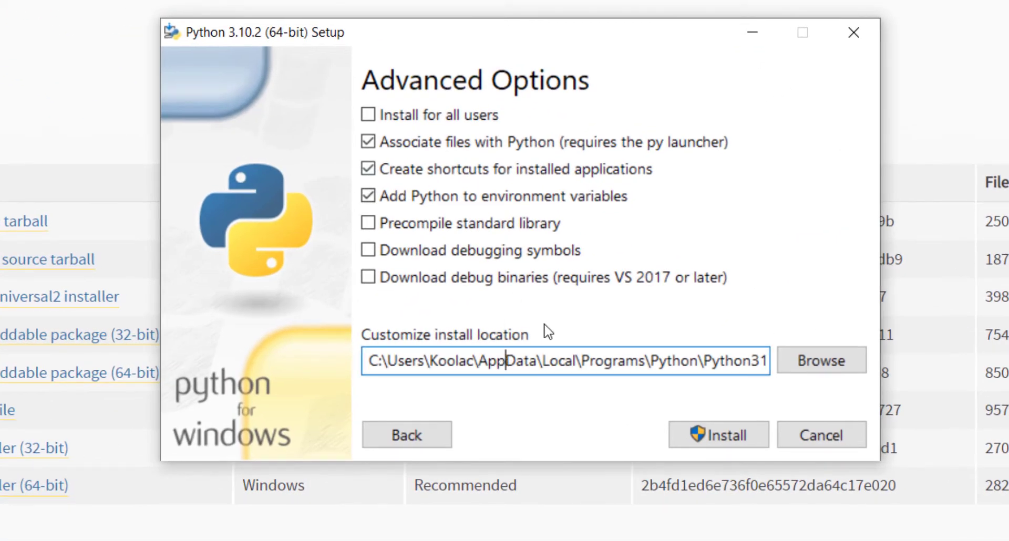
{"action": "key", "text": "ctrl+a"}
{"action": "key", "text": "BackSpace"}
{"action": "type", "text": "C:\\Users\\Koolac\\Python\\Python3102"}
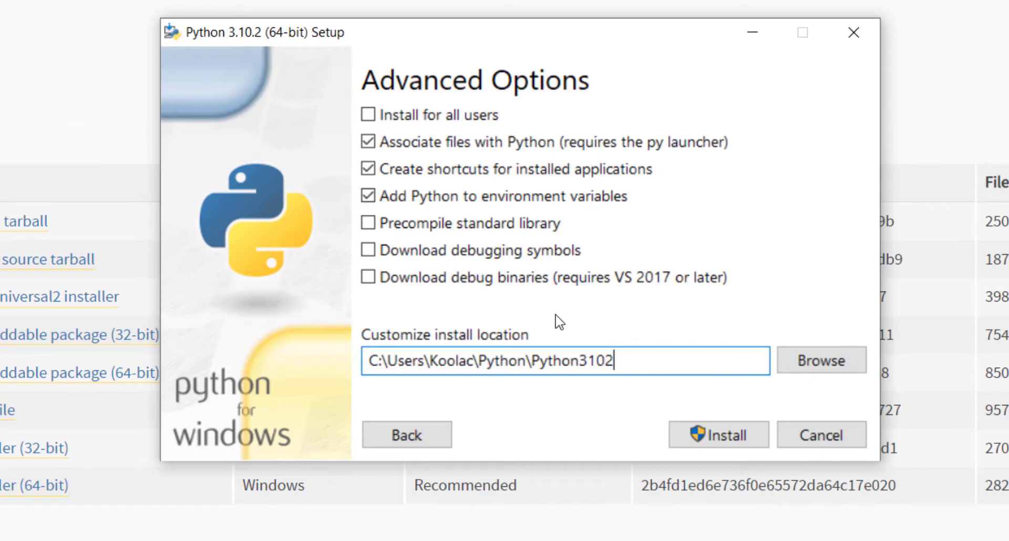
{"action": "left_click", "coordinate": [699, 430]}
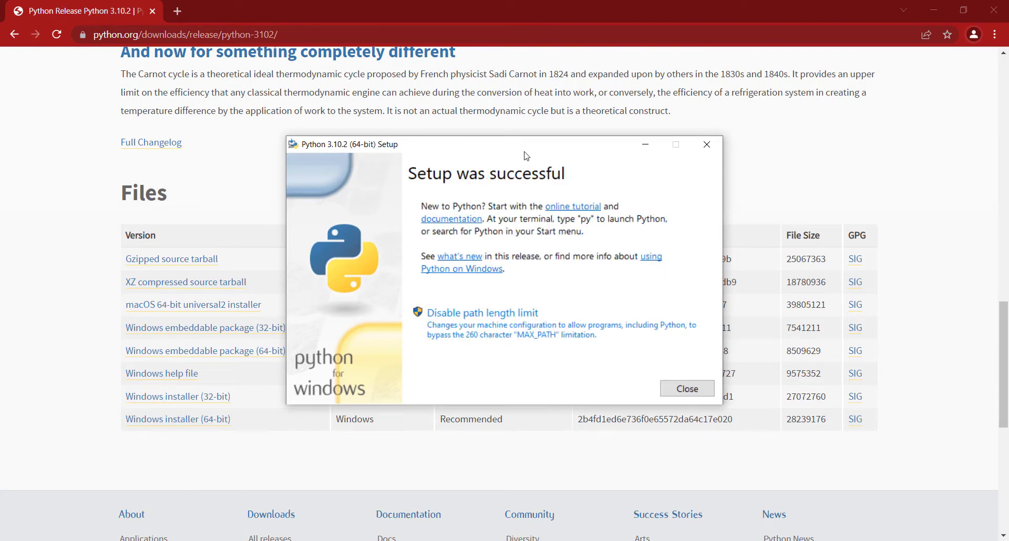
Close the finished setup and launch Command Prompt by searching for cmd
{"action": "left_click", "coordinate": [686, 388]}
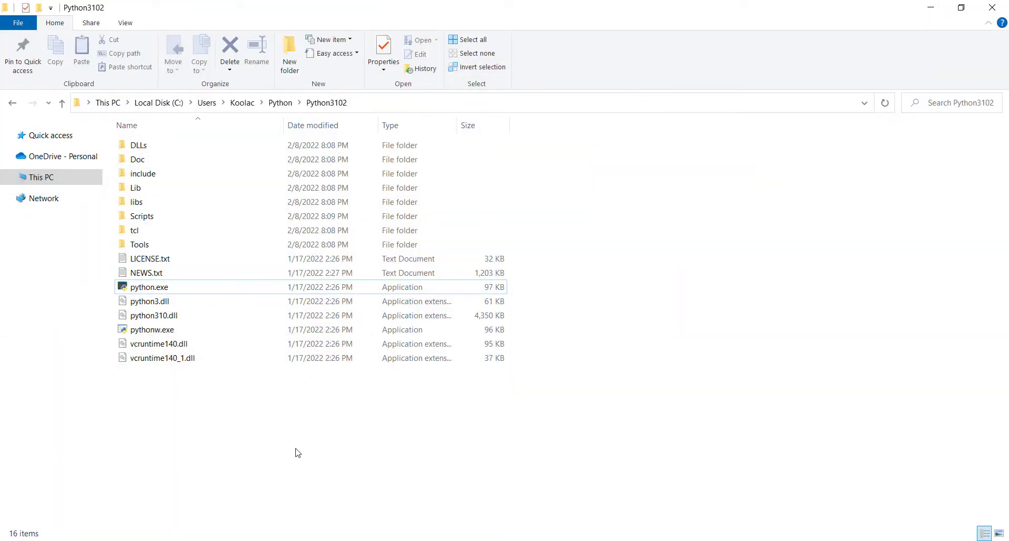
{"action": "left_click", "coordinate": [139, 540]}
{"action": "type", "text": "cmd"}
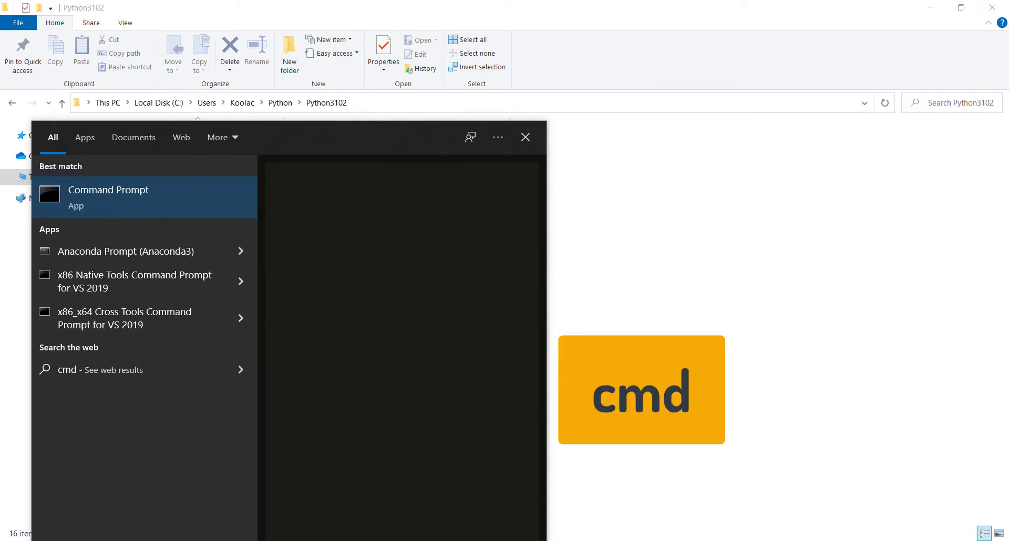
{"action": "left_click", "coordinate": [158, 202]}
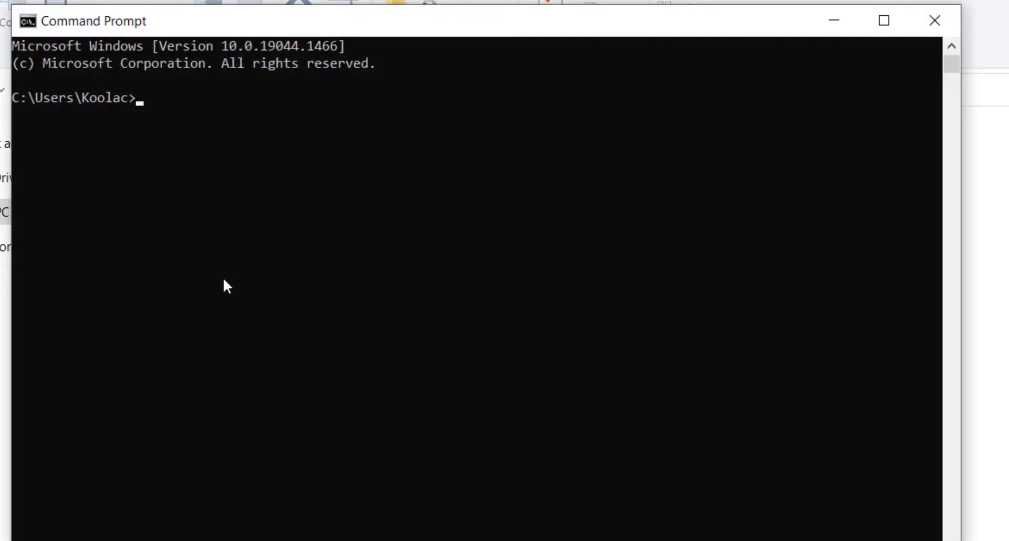
Check the installed versions with python --version and py -m pip --version
{"action": "type", "text": "python --version"}
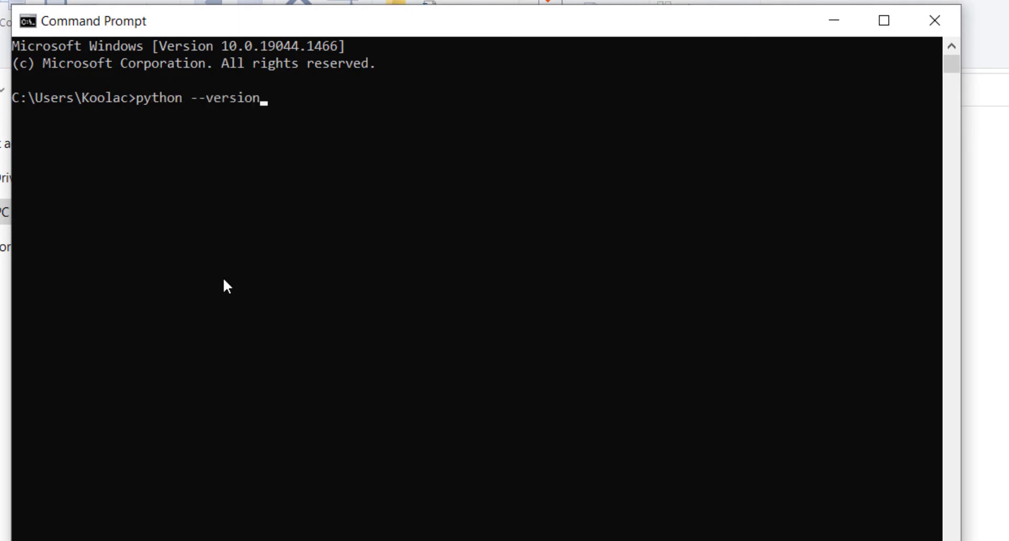
{"action": "key", "text": "Return"}
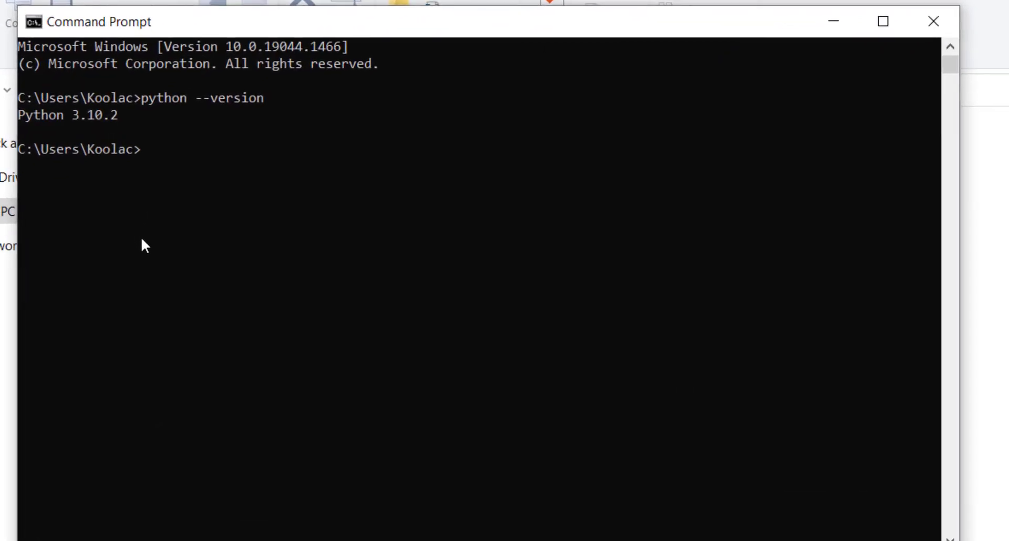
{"action": "type", "text": "py"}
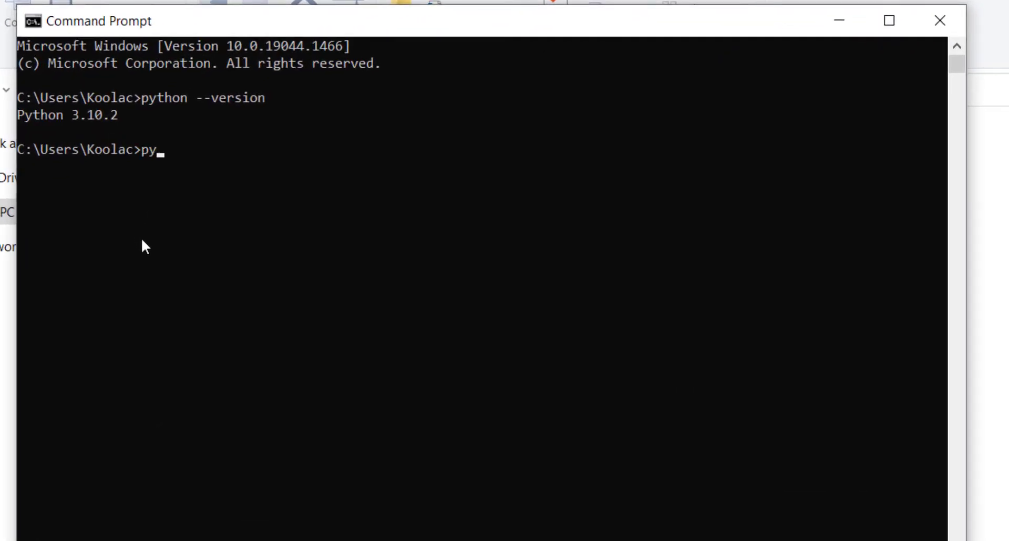
{"action": "type", "text": " -m pip --version"}
{"action": "key", "text": "Return"}
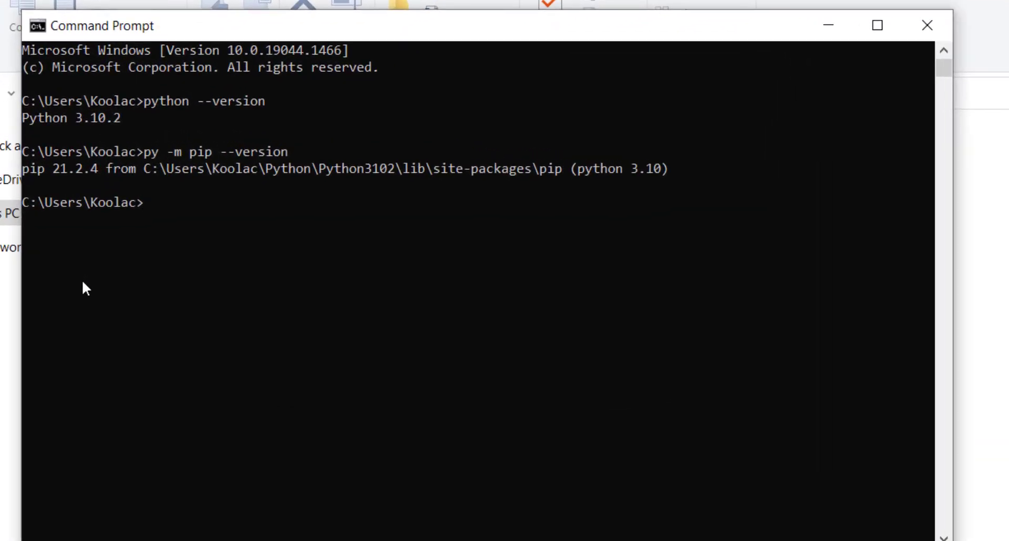
Start the Python interpreter and run print("Hello World!")
{"action": "type", "text": "python"}
{"action": "key", "text": "Return"}
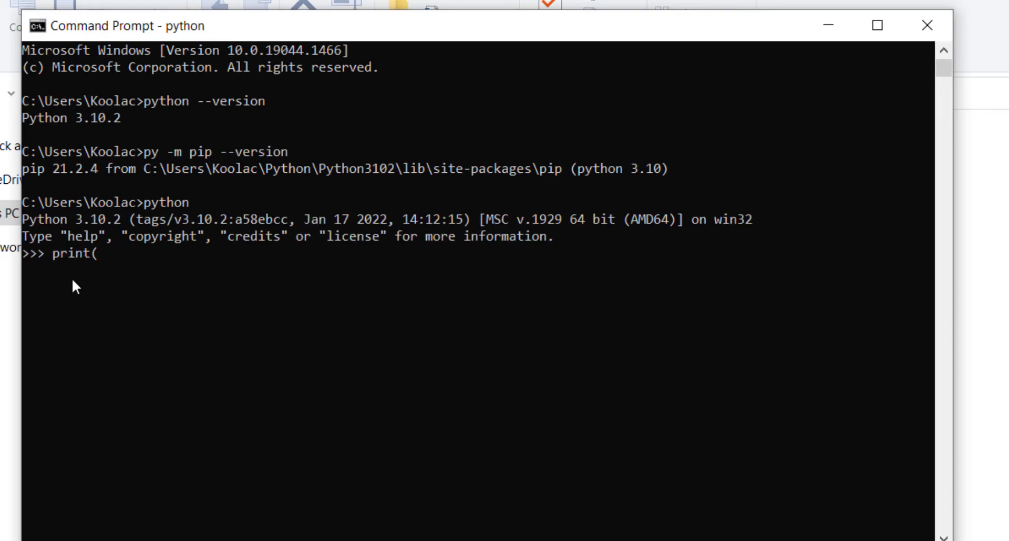
{"action": "type", "text": "print(\"Heloo"}
{"action": "key", "text": "BackSpace"}
{"action": "key", "text": "BackSpace"}
{"action": "type", "text": "lo World!\")"}
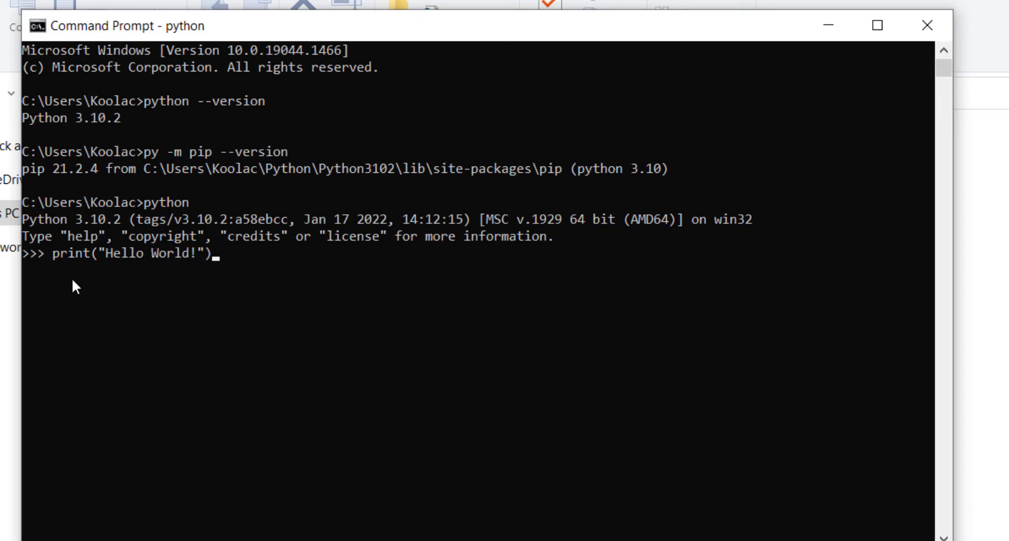
{"action": "key", "text": "Return"}
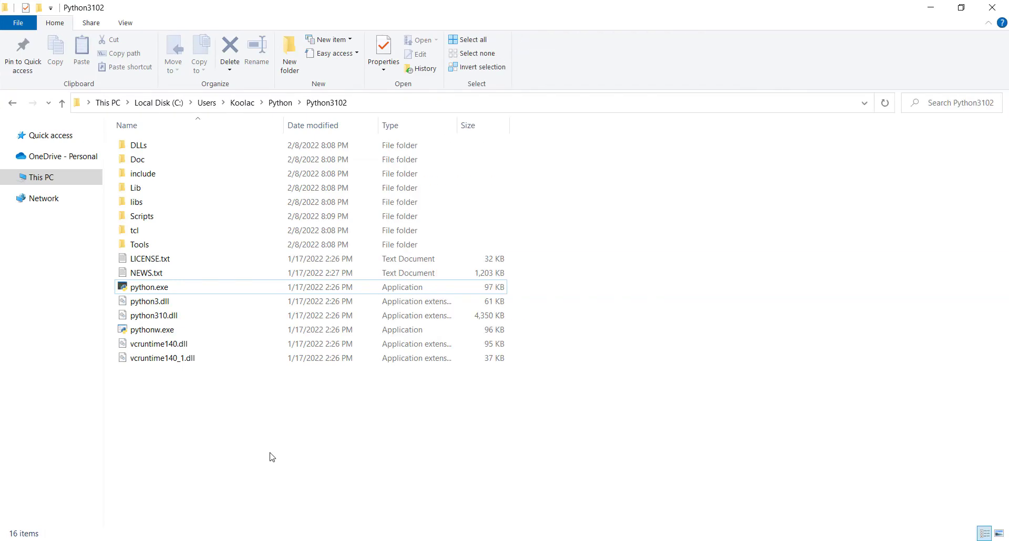
Launch IDLE (Python 3.10 64-bit) from Windows search
{"action": "key", "text": "super"}
{"action": "type", "text": "idle"}
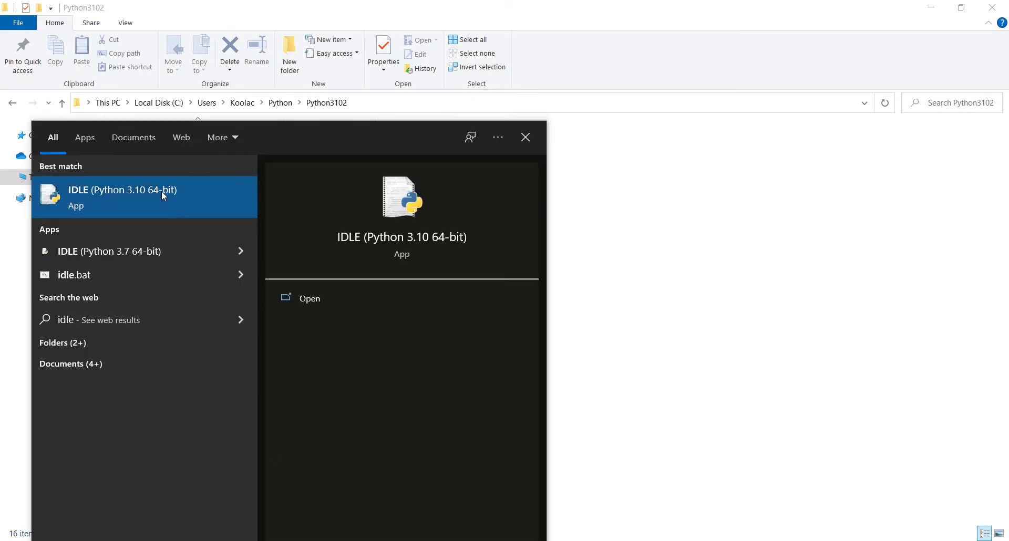
{"action": "left_click", "coordinate": [125, 197]}
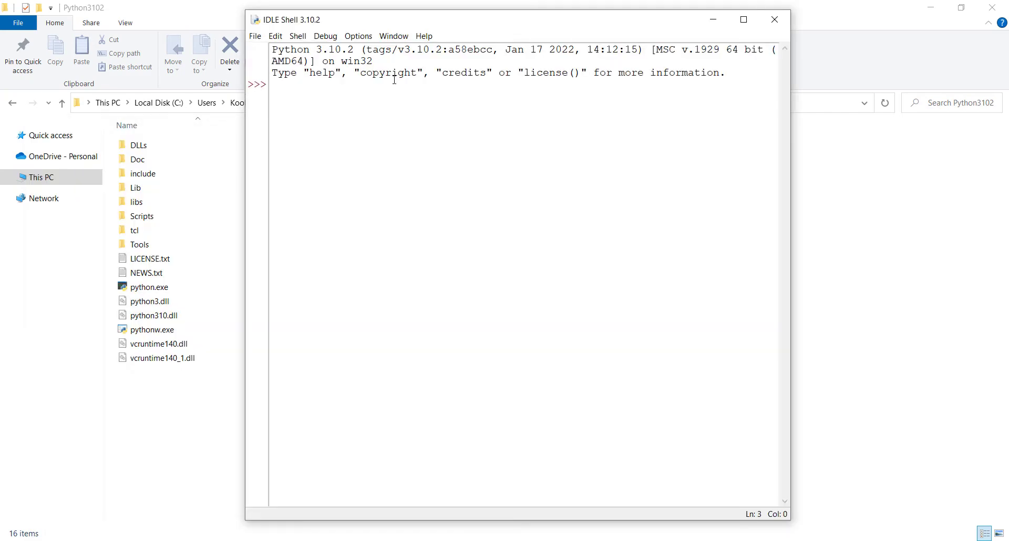
Set the IDLE font size to 20 in Configure IDLE and apply it
{"action": "left_click", "coordinate": [362, 38]}
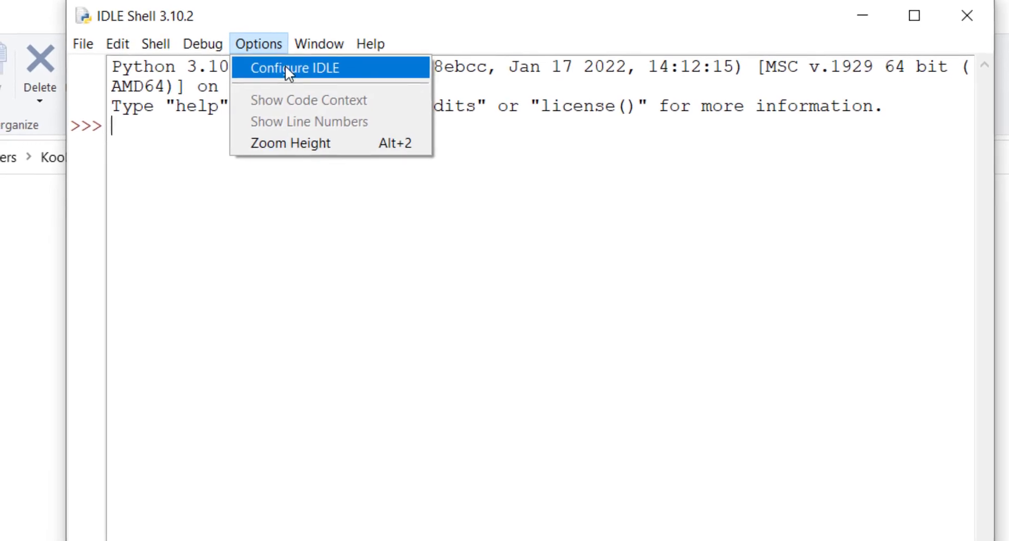
{"action": "left_click", "coordinate": [283, 84]}
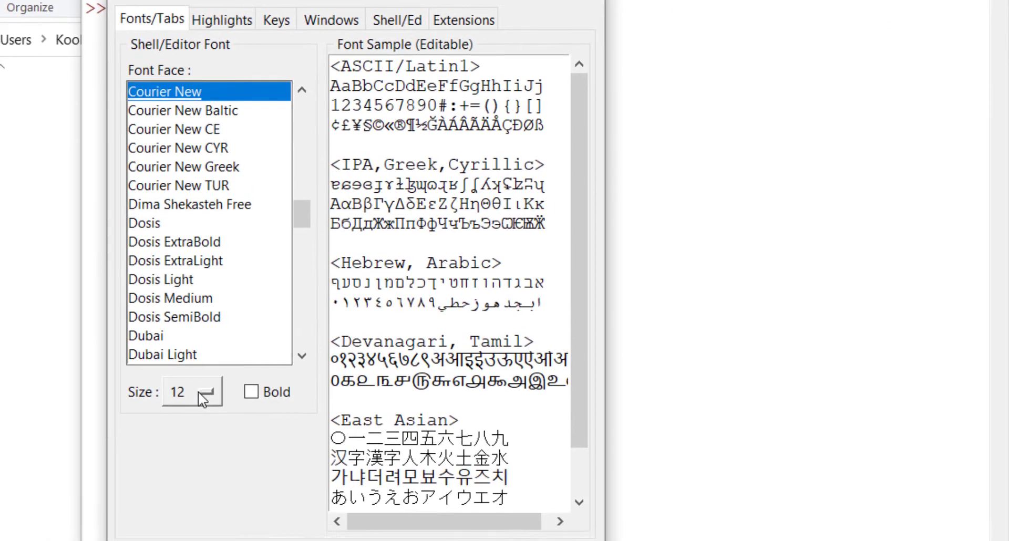
{"action": "left_click", "coordinate": [204, 429]}
{"action": "left_click", "coordinate": [203, 413]}
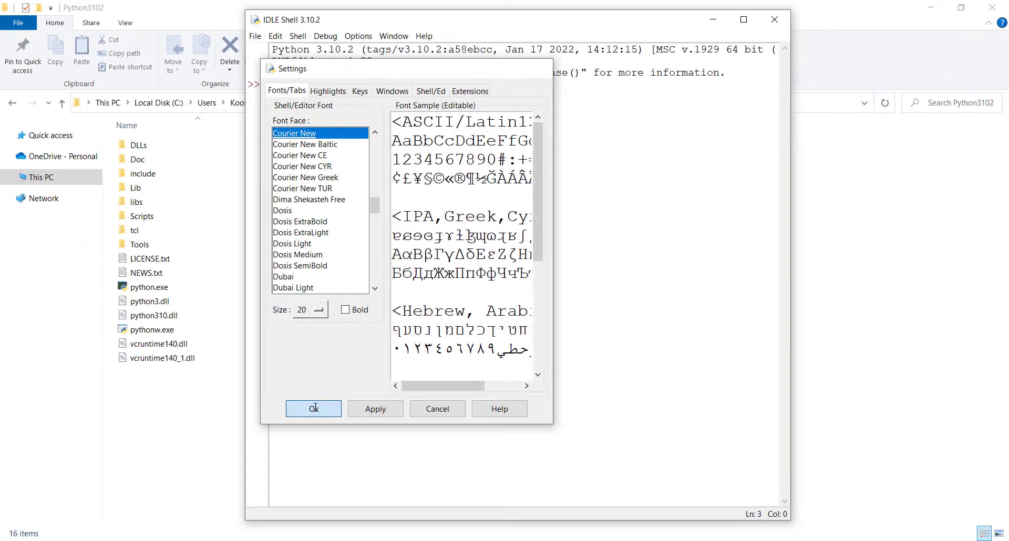
{"action": "left_click", "coordinate": [206, 337]}
{"action": "left_click_drag", "start_coordinate": [431, 21], "coordinate": [274, 11]}
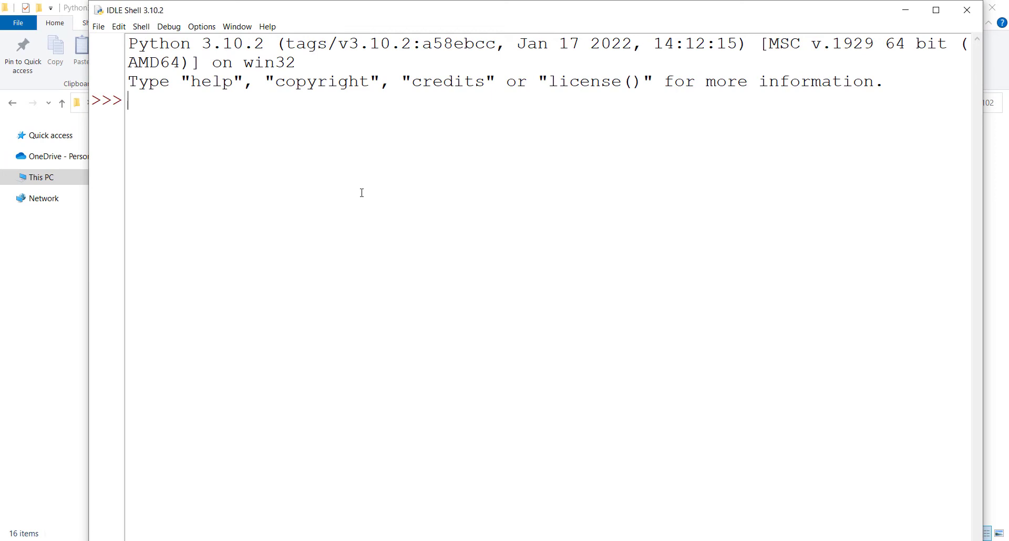
Run print("Hello World") in the IDLE shell, then help("modules") to list all modules
{"action": "type", "text": "("}
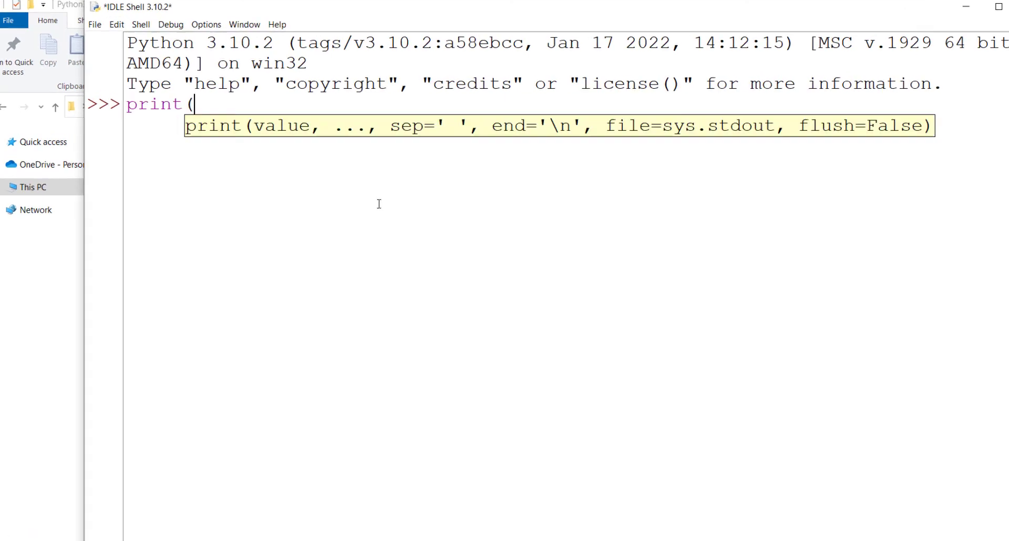
{"action": "type", "text": ")"}
{"action": "key", "text": "Left"}
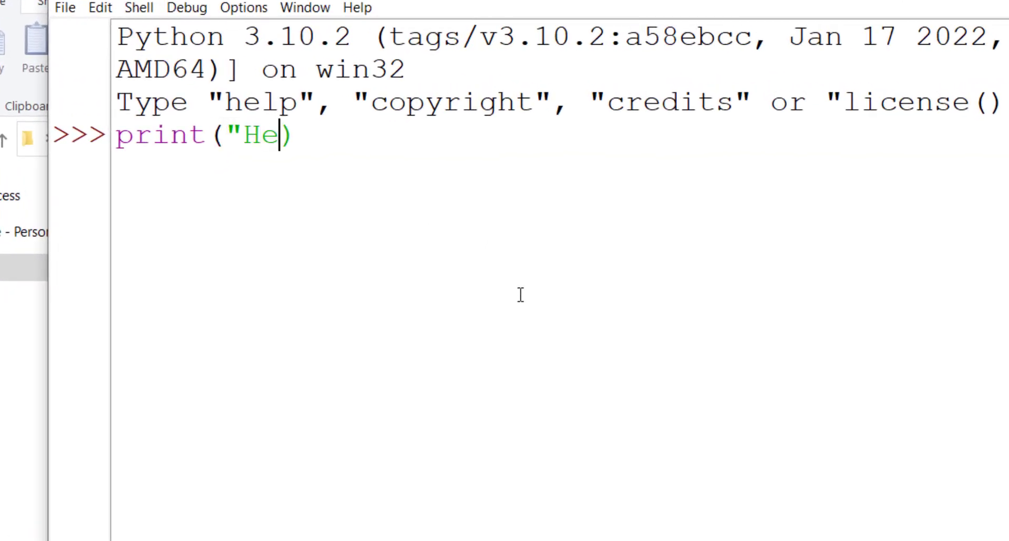
{"action": "type", "text": "\"Hello W"}
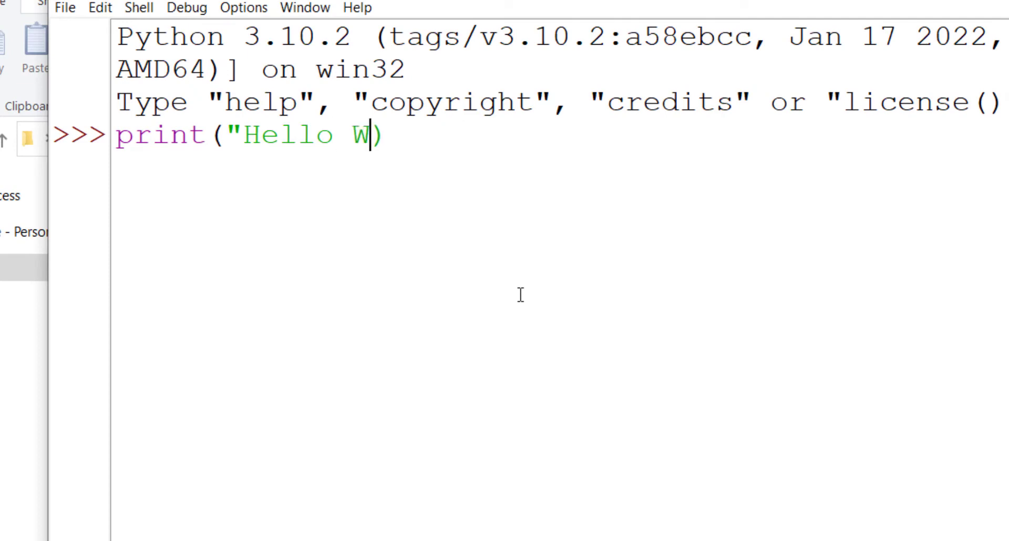
{"action": "type", "text": "orld\""}
{"action": "key", "text": "End"}
{"action": "key", "text": "Return"}
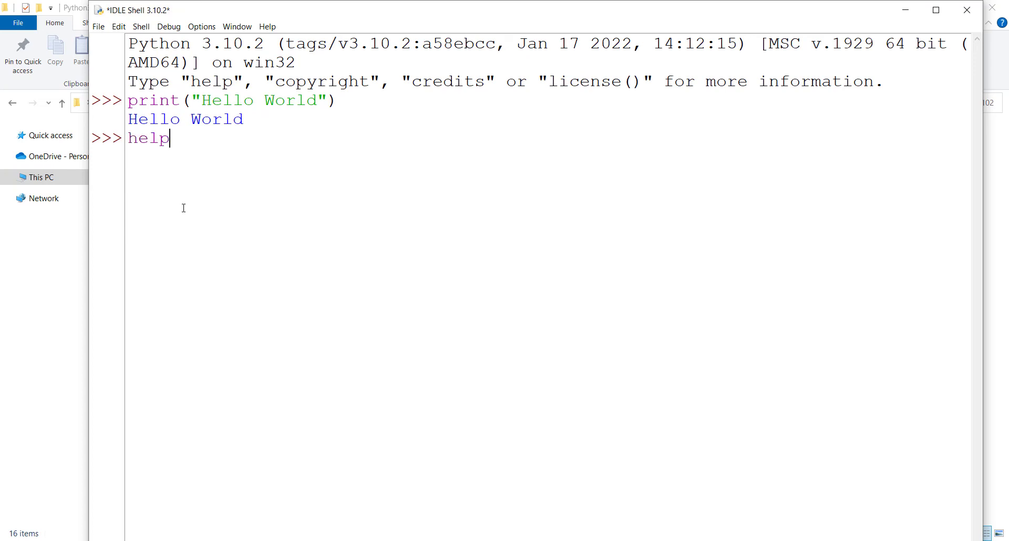
{"action": "type", "text": "(\""}
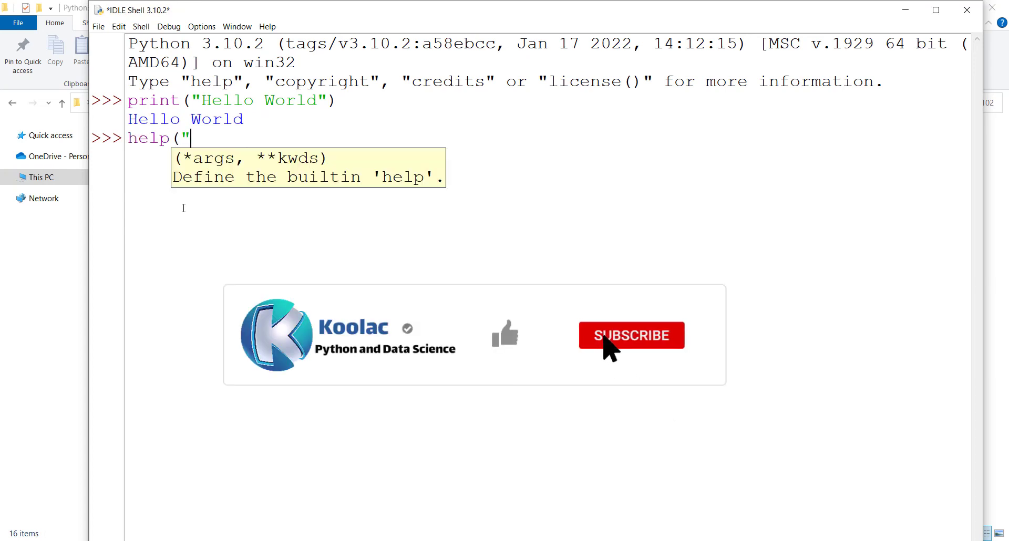
{"action": "type", "text": "modules\""}
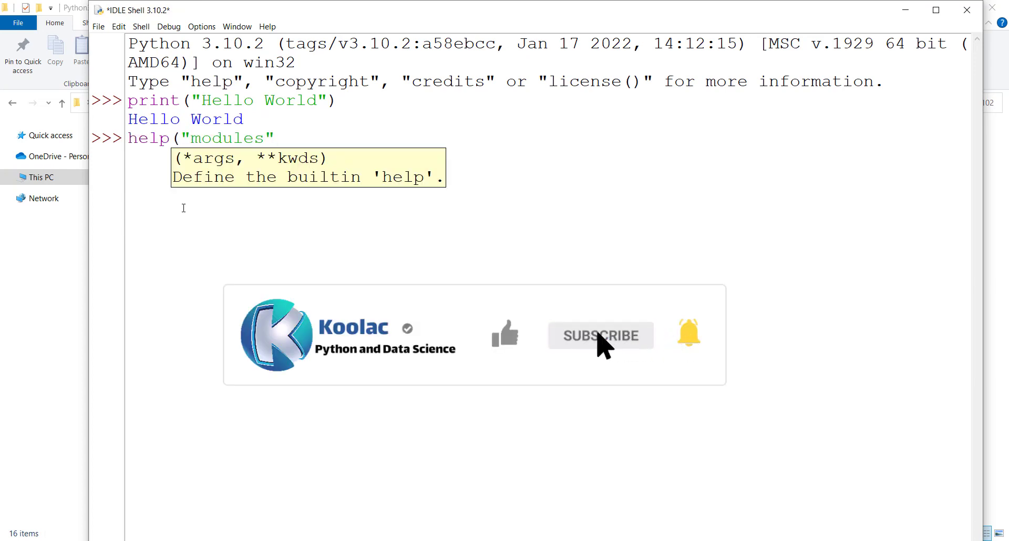
{"action": "type", "text": ")"}
{"action": "key", "text": "Return"}
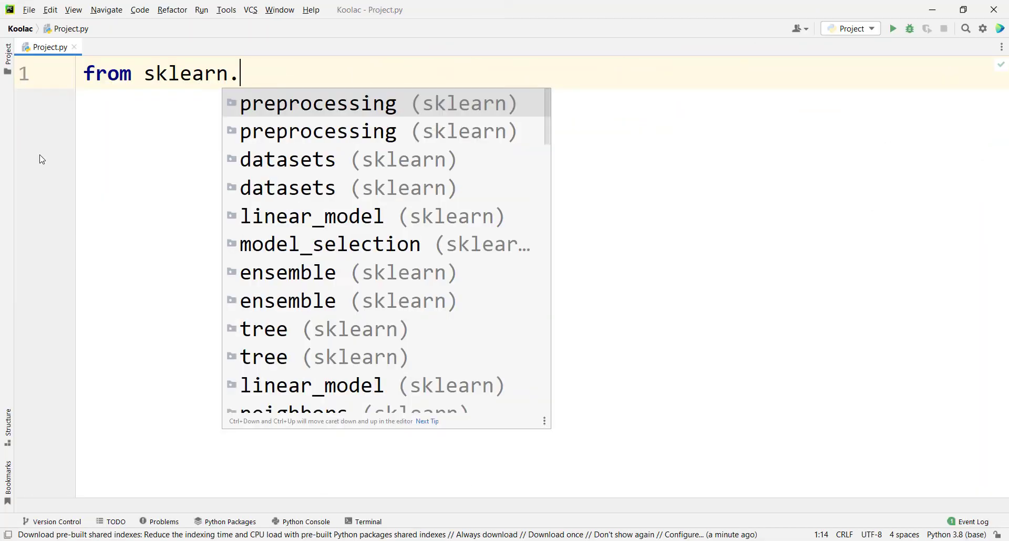
Import load_iris from sklearn.datasets and assign x,y = load_iris(return_X_y=True)
{"action": "type", "text": "datasets i"}
{"action": "key", "text": "Return"}
{"action": "type", "text": "load_iris"}
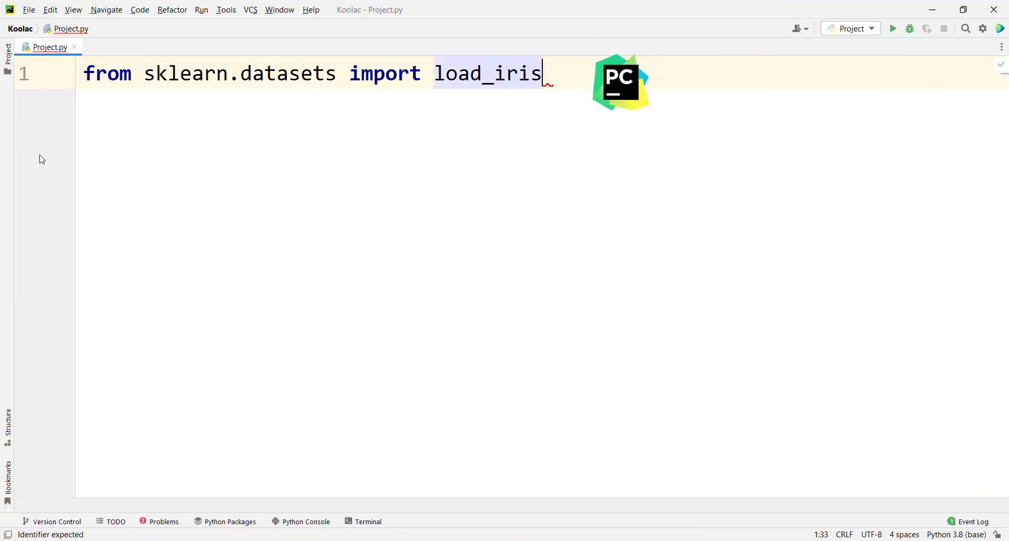
{"action": "key", "text": "Return"}
{"action": "type", "text": "load"}
{"action": "key", "text": "Return"}
{"action": "type", "text": "retu"}
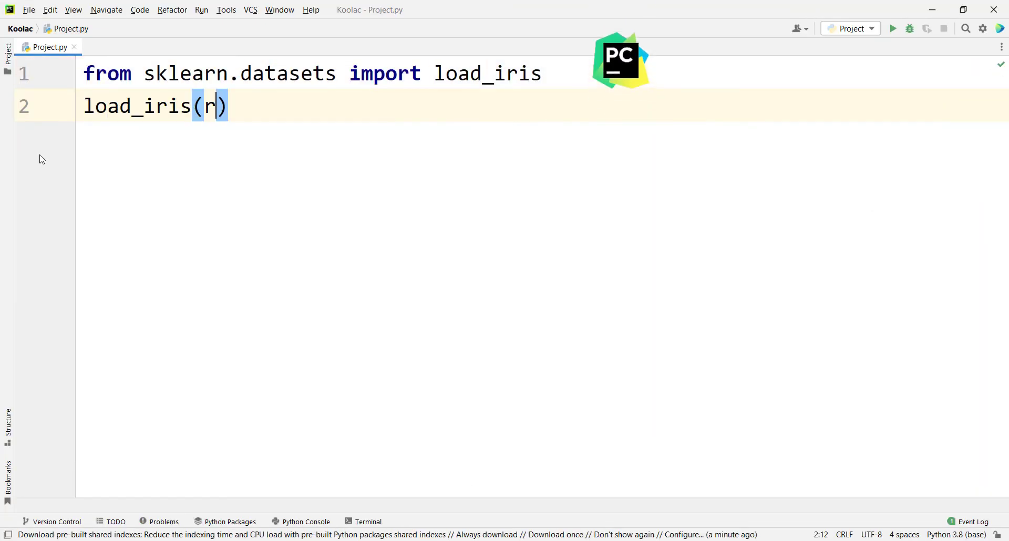
{"action": "key", "text": "Return"}
{"action": "type", "text": "True"}
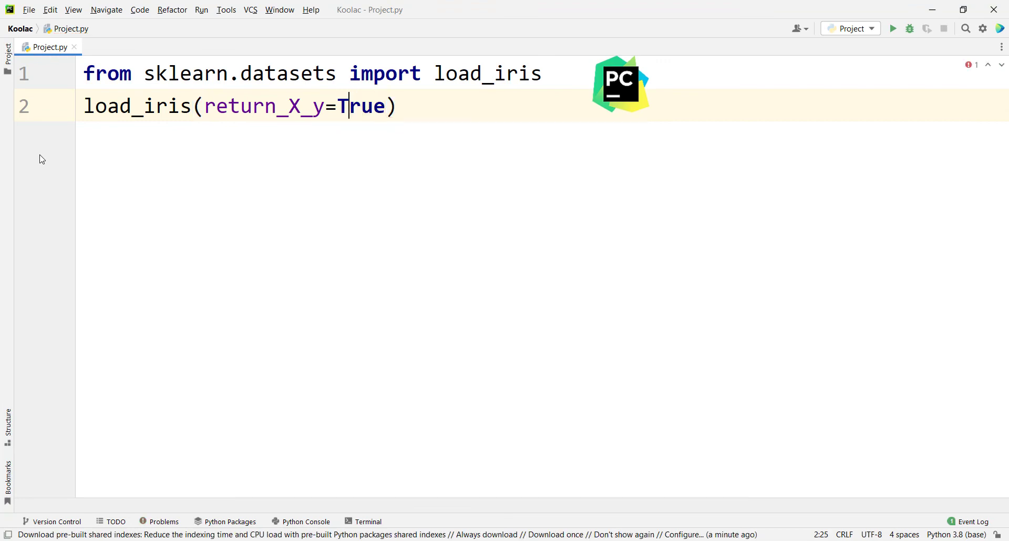
{"action": "key", "text": "Home"}
{"action": "type", "text": "x,y="}
{"action": "key", "text": "End"}
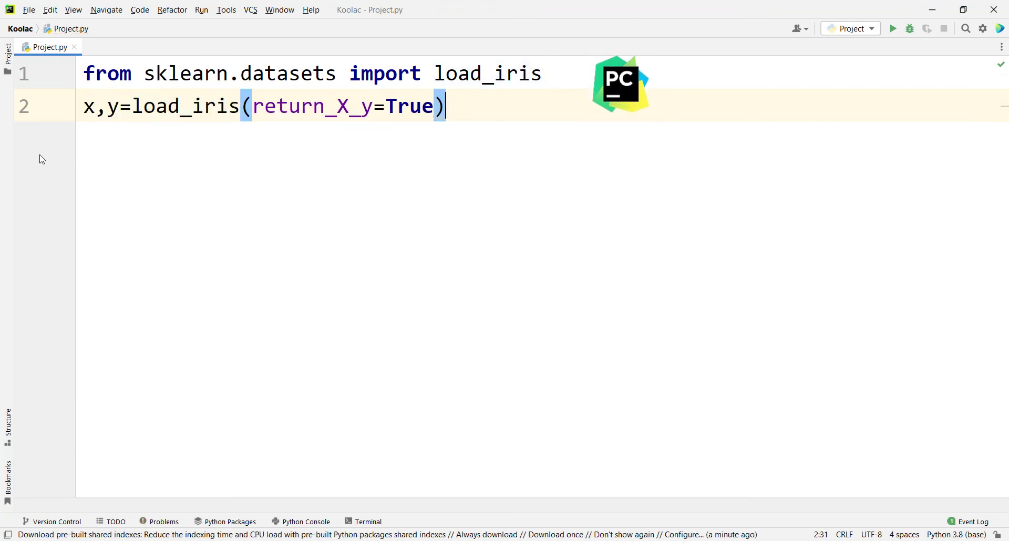
{"action": "key", "text": "Return"}
{"action": "key", "text": "Return"}
Import train_test_split from sklearn.model_selection
{"action": "type", "text": "from sklearn.mo"}
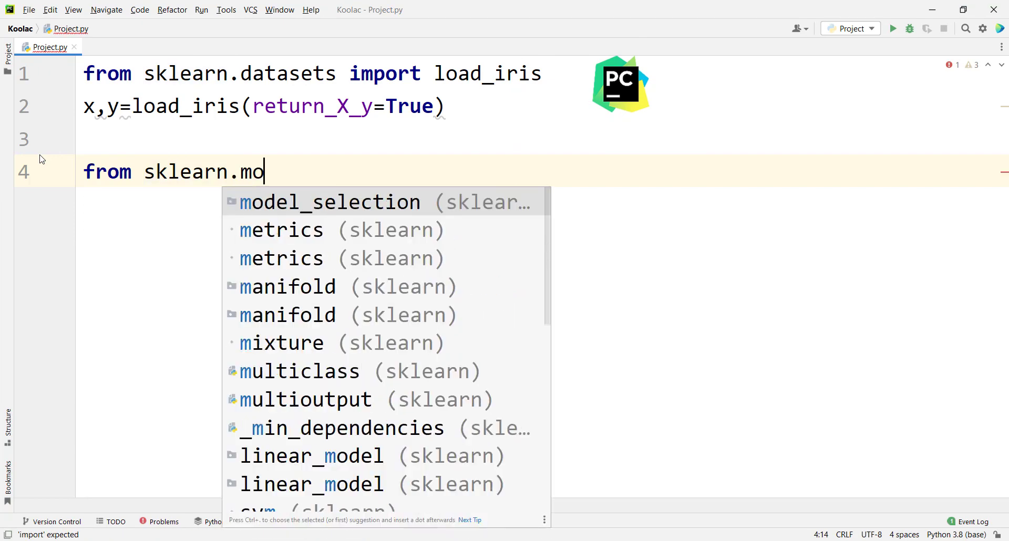
{"action": "key", "text": "Return"}
{"action": "type", "text": "im"}
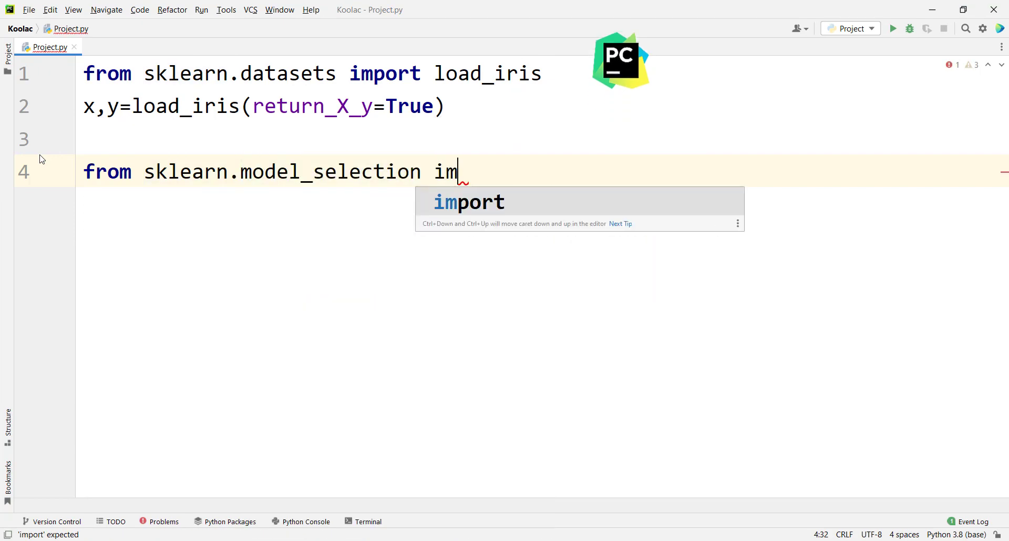
{"action": "key", "text": "Return"}
{"action": "type", "text": "tr"}
{"action": "key", "text": "Return"}
Begin the call train_test_split(x,y,test_size=0.2, ...) on a new line
{"action": "key", "text": "Return"}
{"action": "type", "text": "tra"}
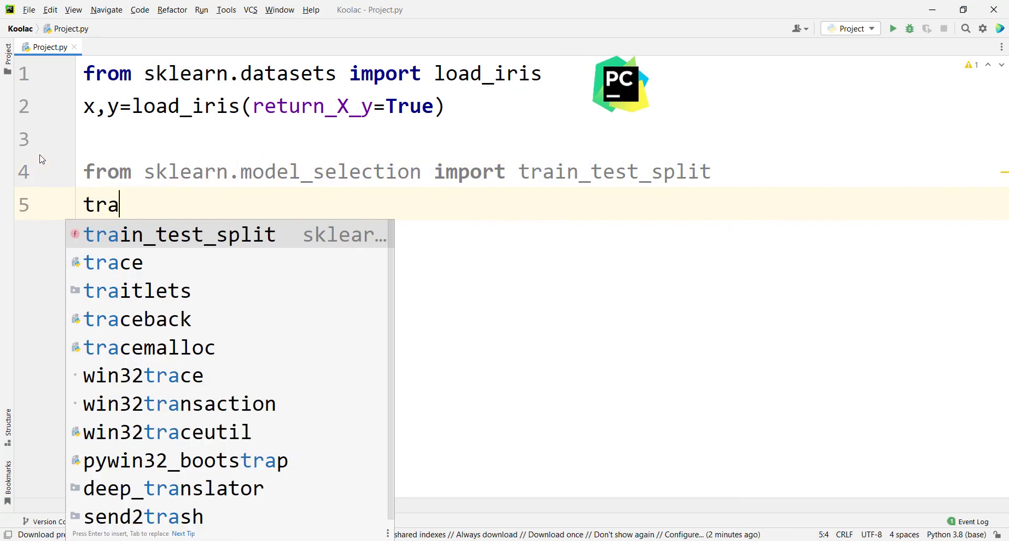
{"action": "key", "text": "Return"}
{"action": "type", "text": "x,y"}
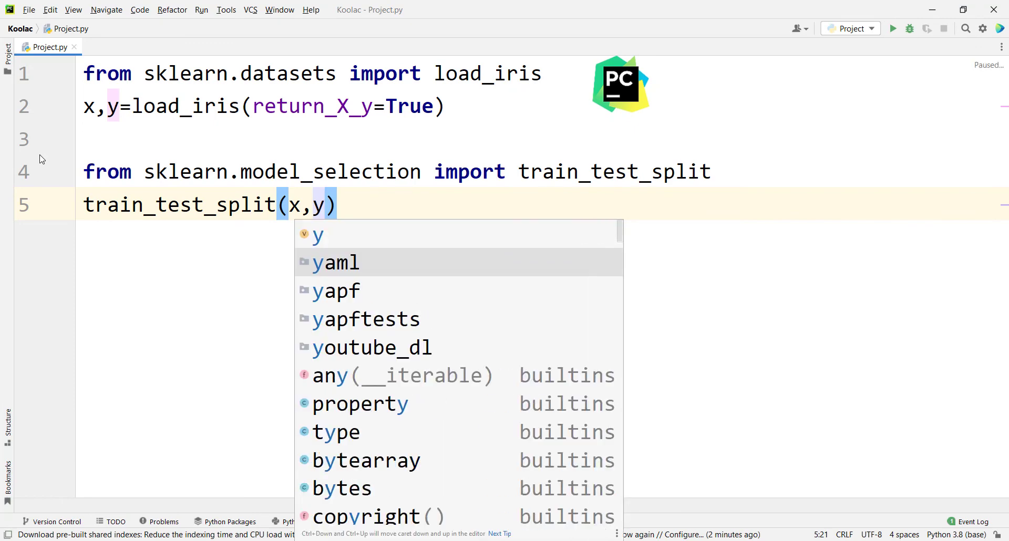
{"action": "type", "text": ",test"}
{"action": "key", "text": "Down"}
{"action": "key", "text": "Return"}
{"action": "type", "text": "0.2,rand"}
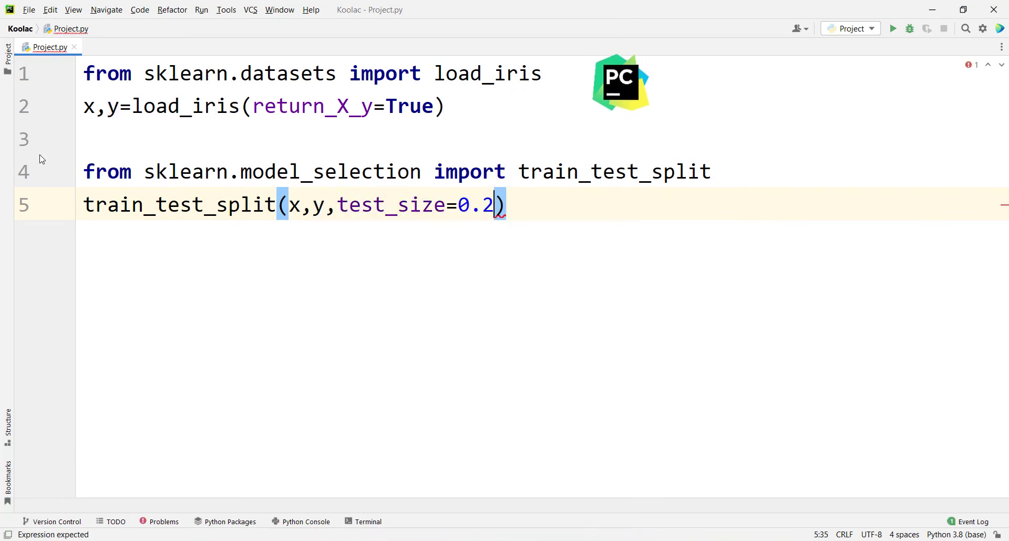